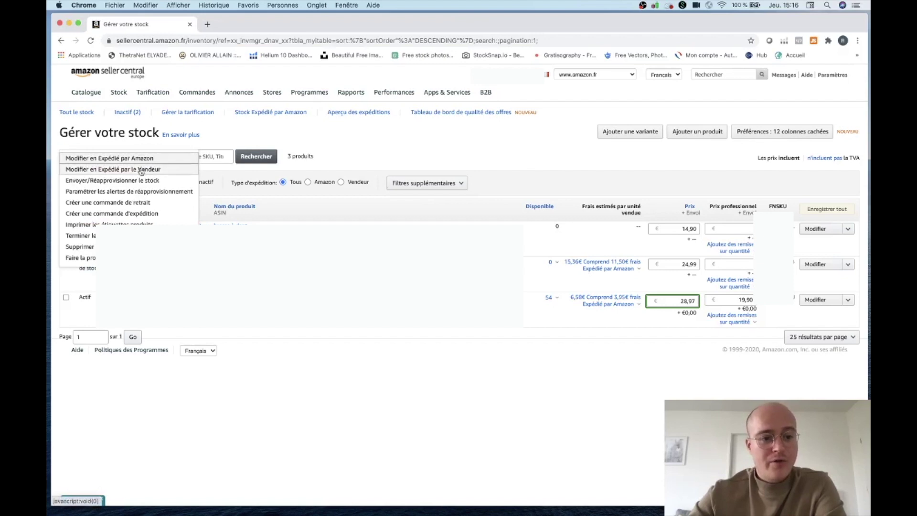
# Start a send/replenish stock plan for the product and set its quantity to 150 units.
pyautogui.click(167, 185)
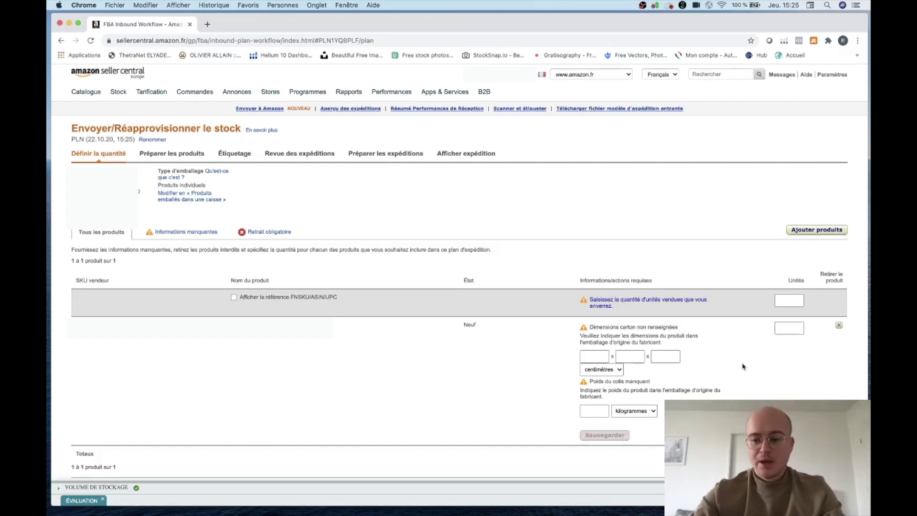
pyautogui.click(798, 330)
pyautogui.write('150')
# Enter the product's package dimensions as 20 x 20 x 4 centimetres.
pyautogui.click(598, 353)
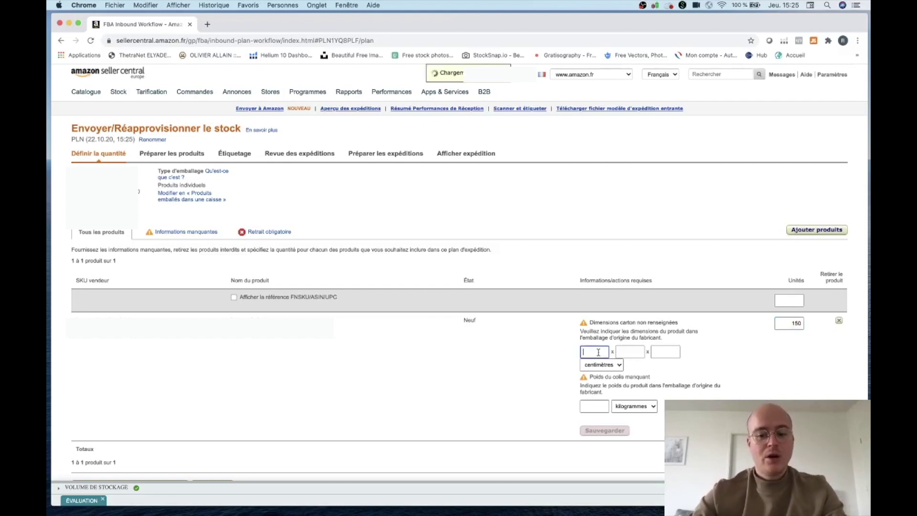
pyautogui.click(598, 353)
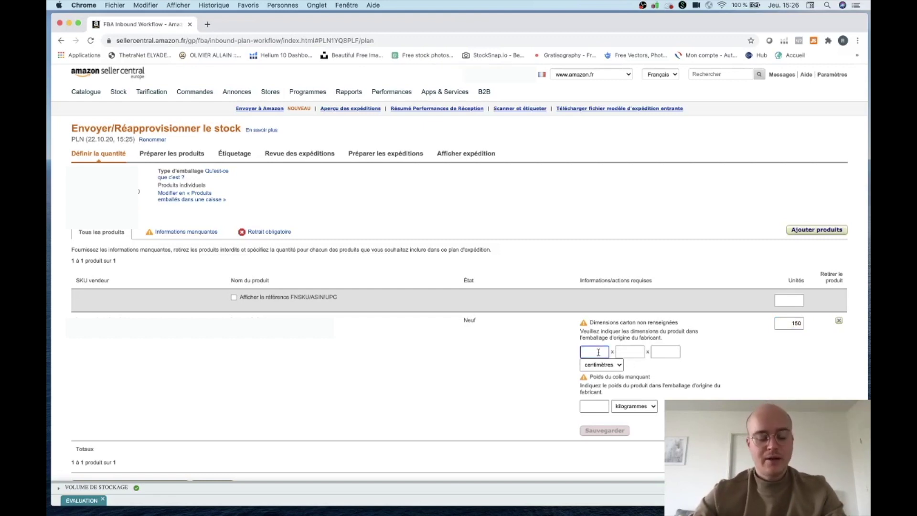
pyautogui.write('20')
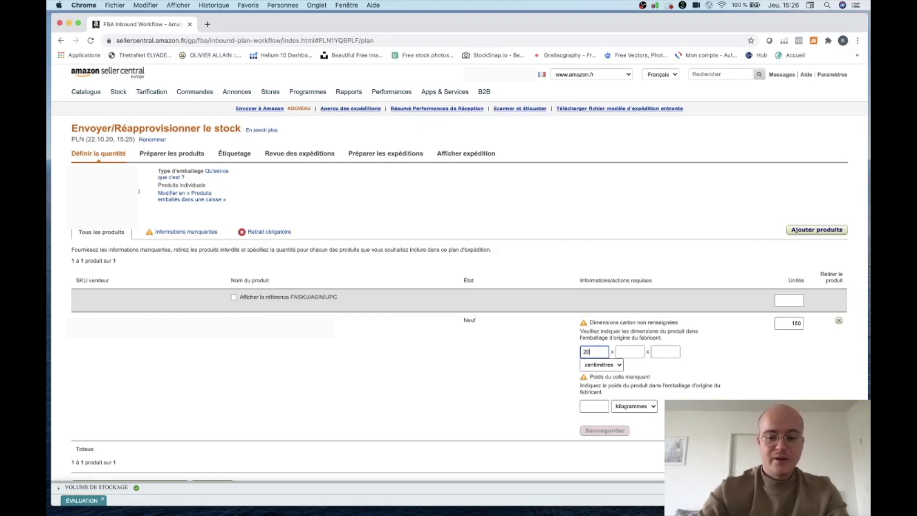
pyautogui.click(620, 353)
pyautogui.write('20')
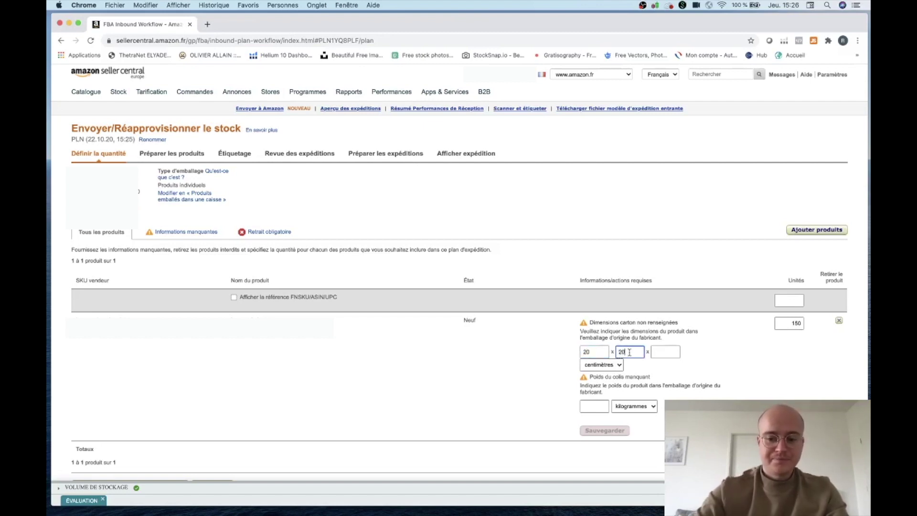
pyautogui.click(664, 352)
pyautogui.write('4')
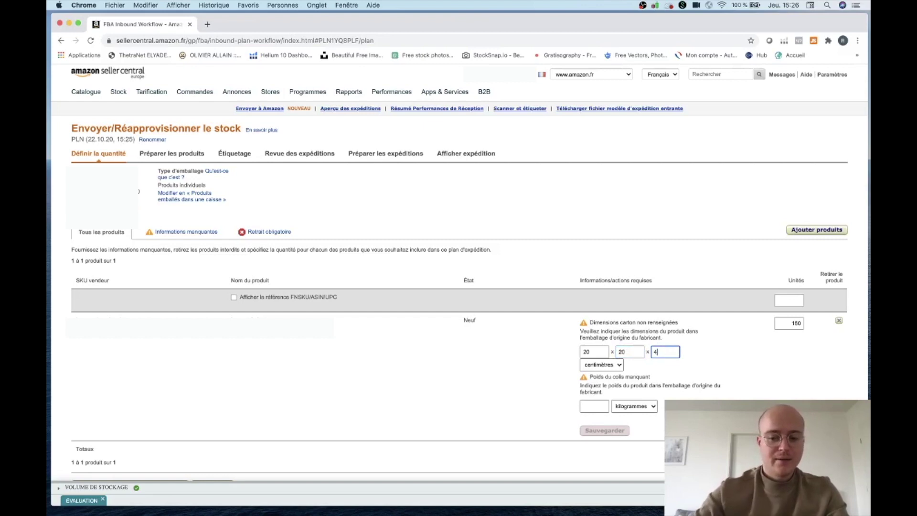
# Enter 300 as the product's package weight and choose its weight unit.
pyautogui.click(595, 406)
pyautogui.write('300')
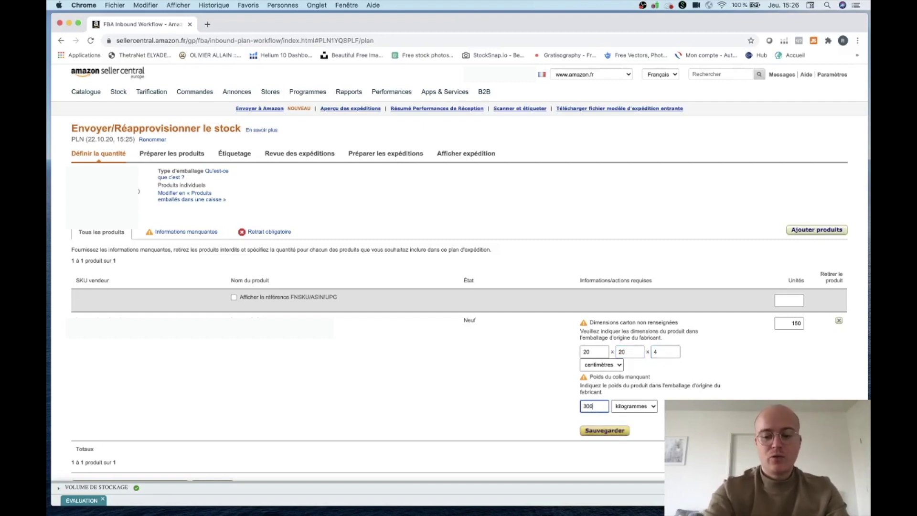
pyautogui.click(630, 409)
pyautogui.click(629, 399)
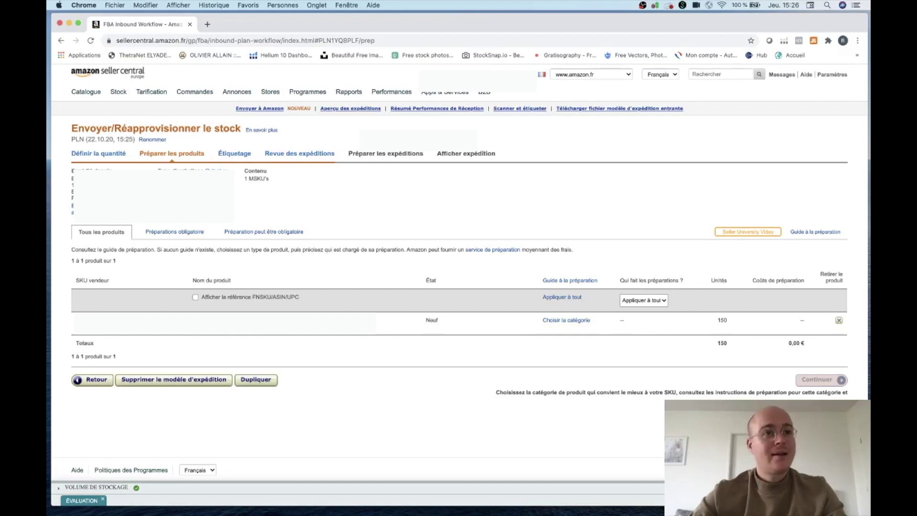
# Assign the preparation category "Aucune préparation nécessaire" to the product.
pyautogui.click(583, 320)
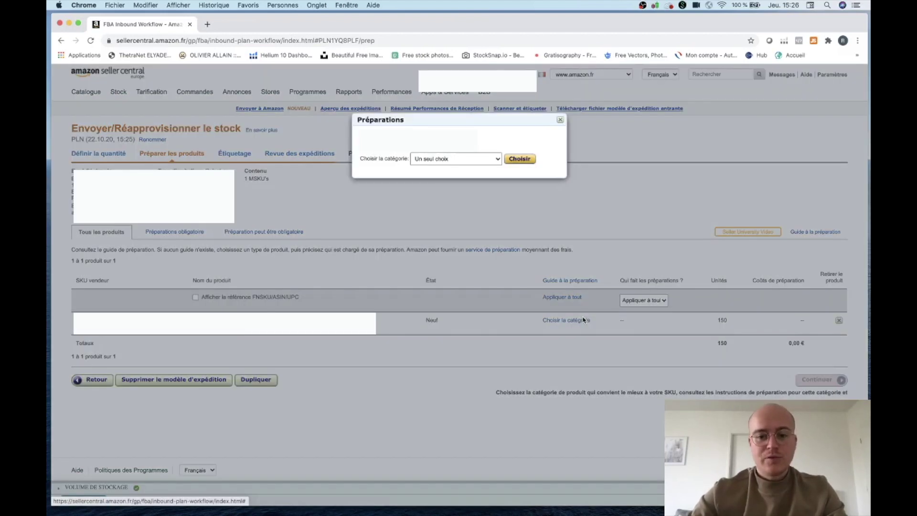
pyautogui.click(498, 159)
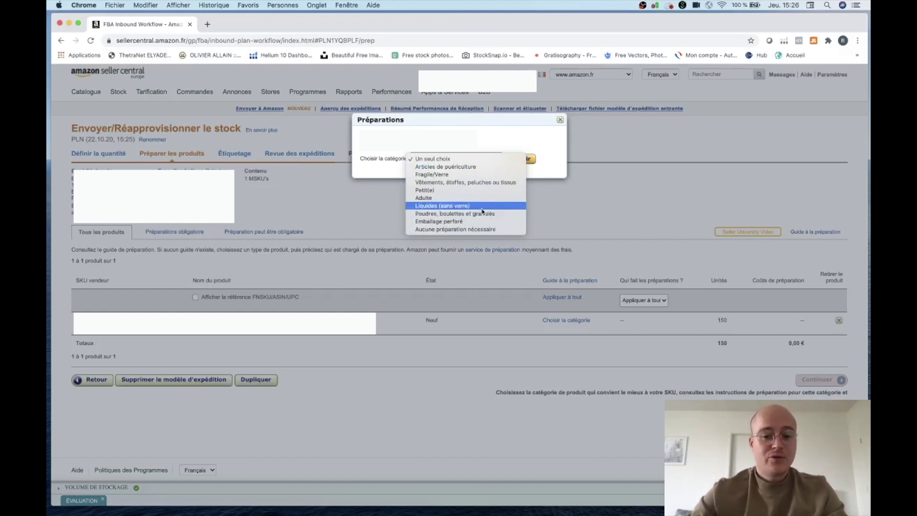
pyautogui.click(466, 229)
pyautogui.click(520, 159)
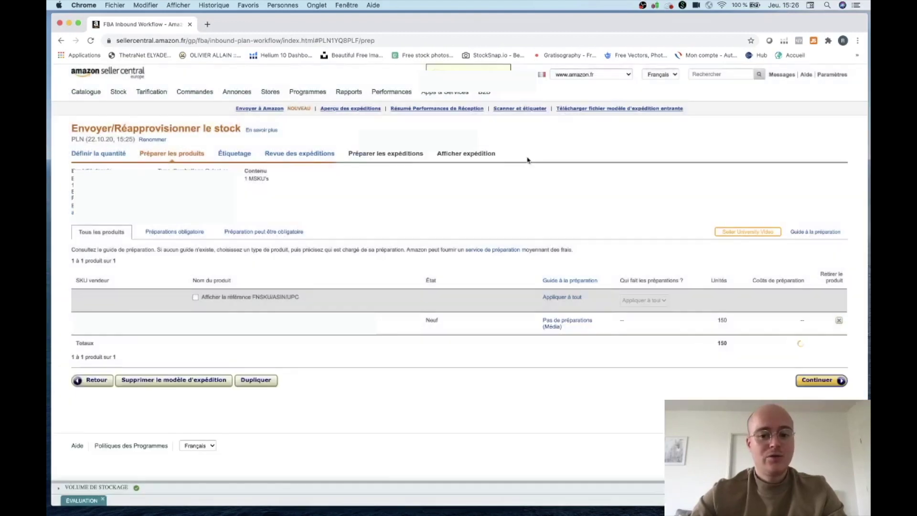
# Continue to the labelling stage and print the 150 product labels, 40 per A4 sheet at 52,5 x 29,7 mm.
pyautogui.click(818, 379)
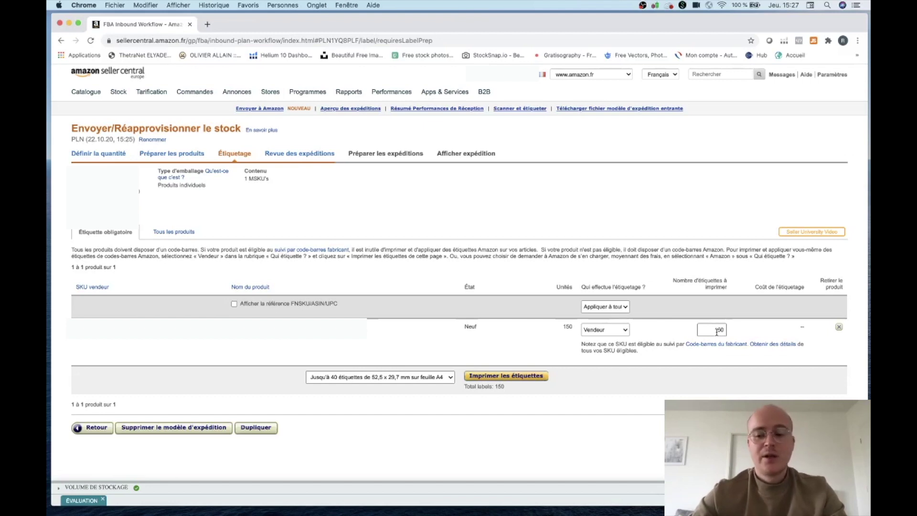
pyautogui.click(522, 378)
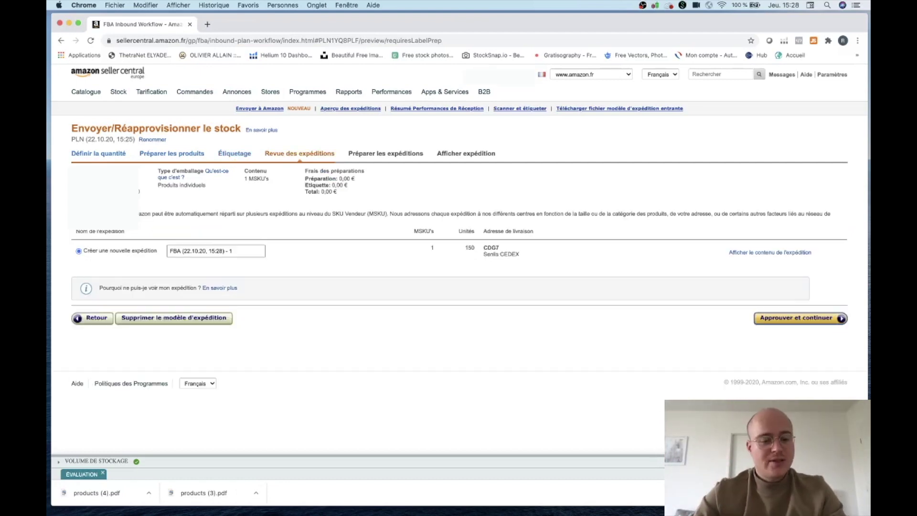
# Name the new shipment "PRODUIT FFF 20/10/2020", check its delivery address and approve the shipment plan.
pyautogui.click(240, 252)
pyautogui.moveTo(240, 251); pyautogui.dragTo(167, 251)
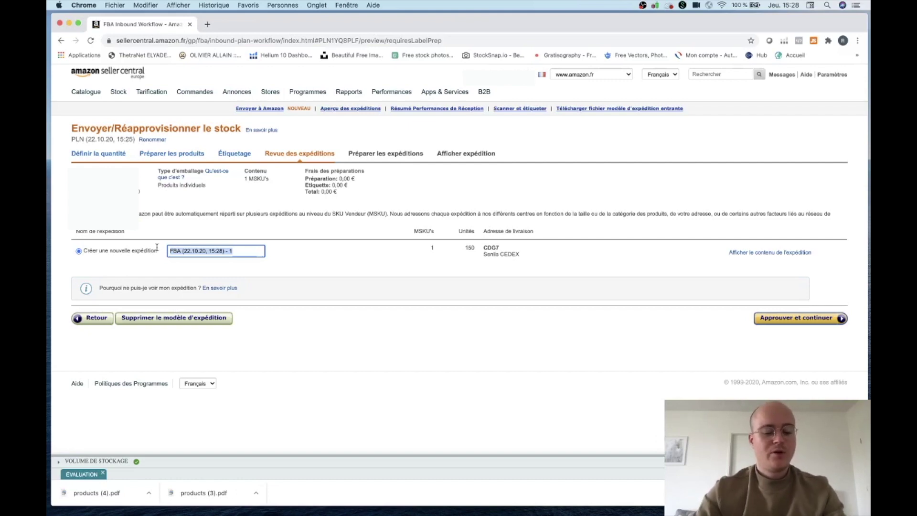
pyautogui.write('PRODUI')
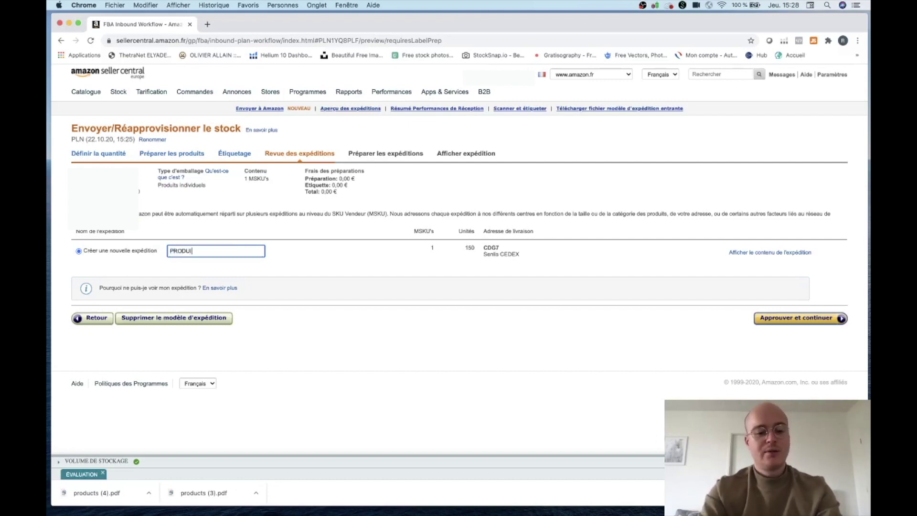
pyautogui.write('T FFF')
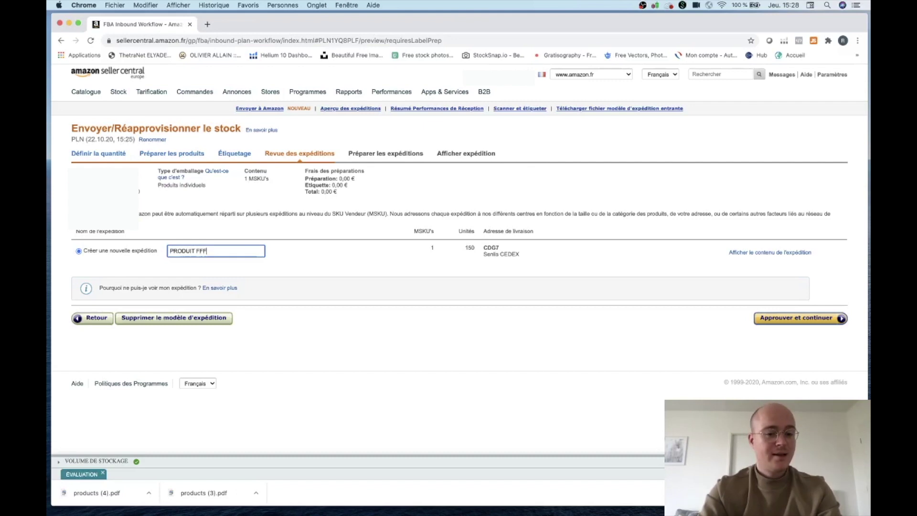
pyautogui.write(' 20')
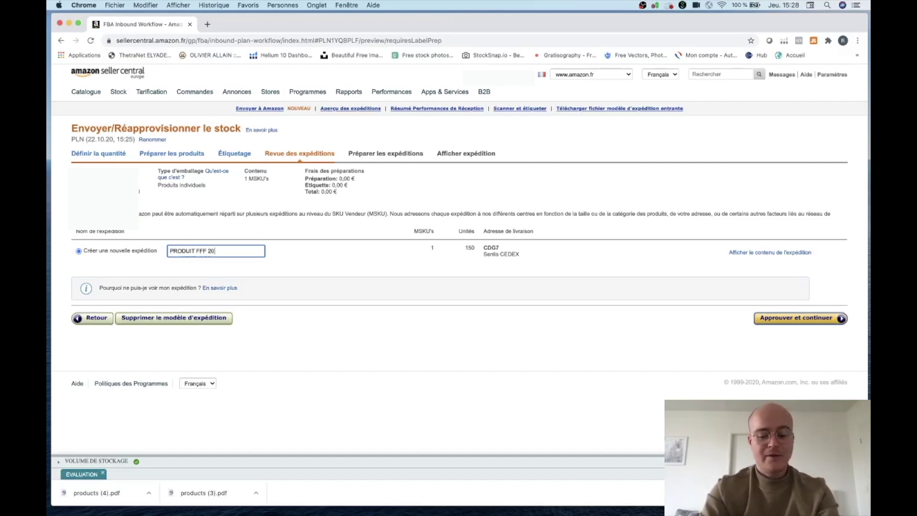
pyautogui.write('/10/2020')
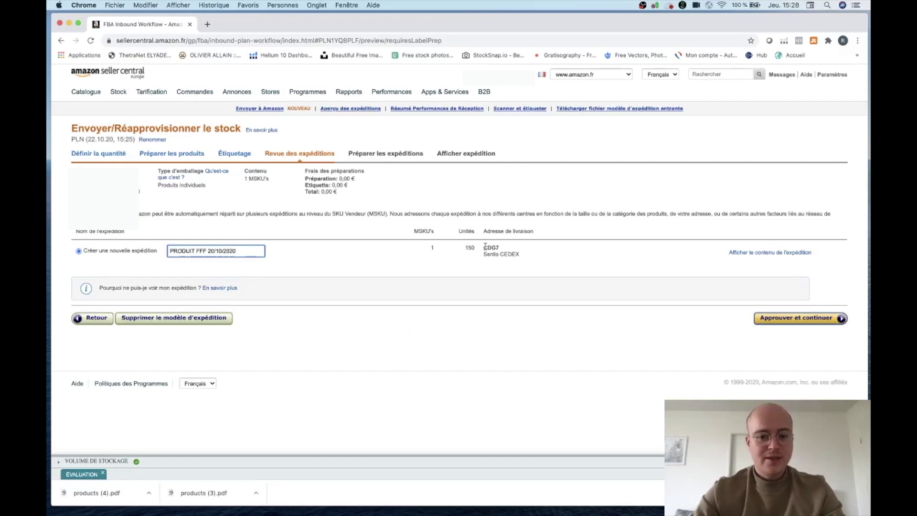
pyautogui.moveTo(483, 245); pyautogui.dragTo(529, 255)
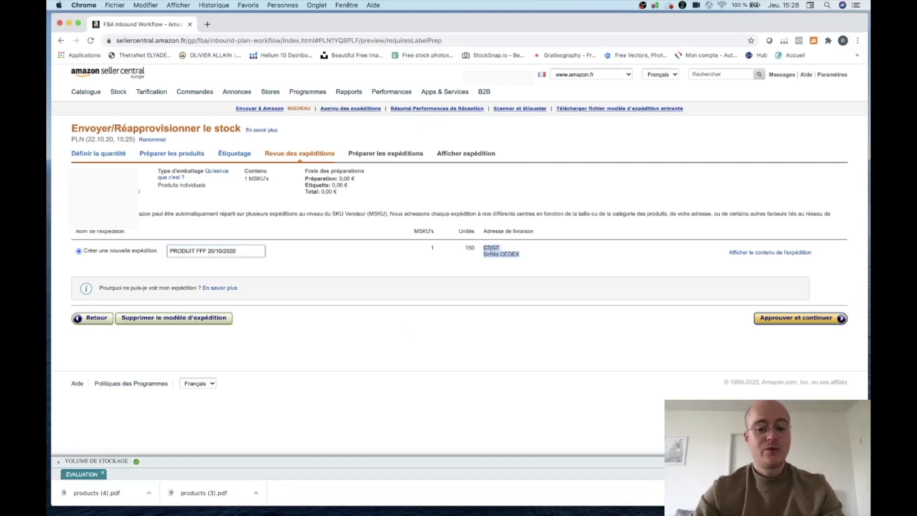
pyautogui.click(769, 318)
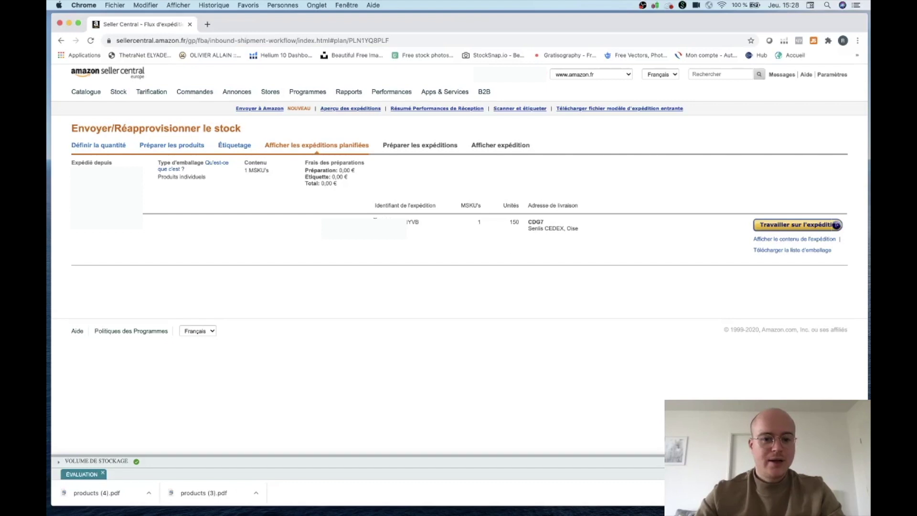
# Review the planned shipment's identifier and delivery address, and open the shipment for preparation.
pyautogui.moveTo(395, 219); pyautogui.dragTo(436, 225)
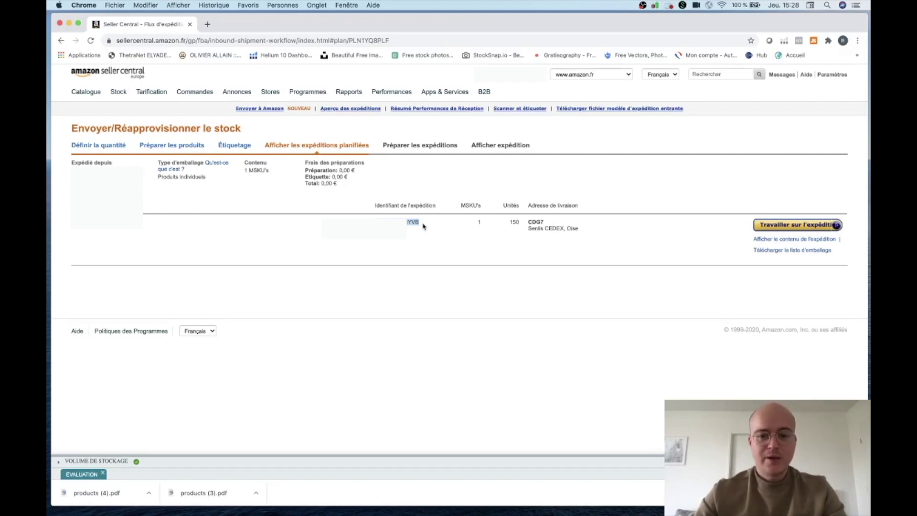
pyautogui.moveTo(528, 219); pyautogui.dragTo(586, 241)
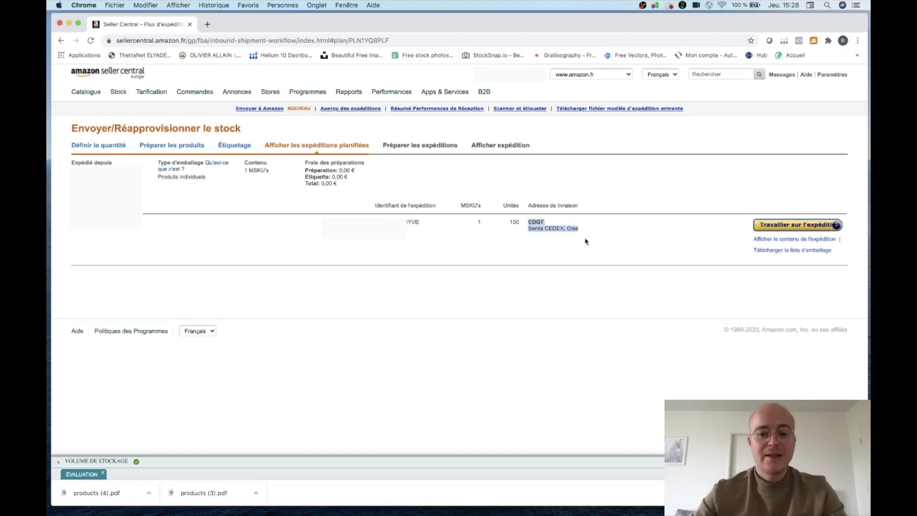
pyautogui.click(794, 228)
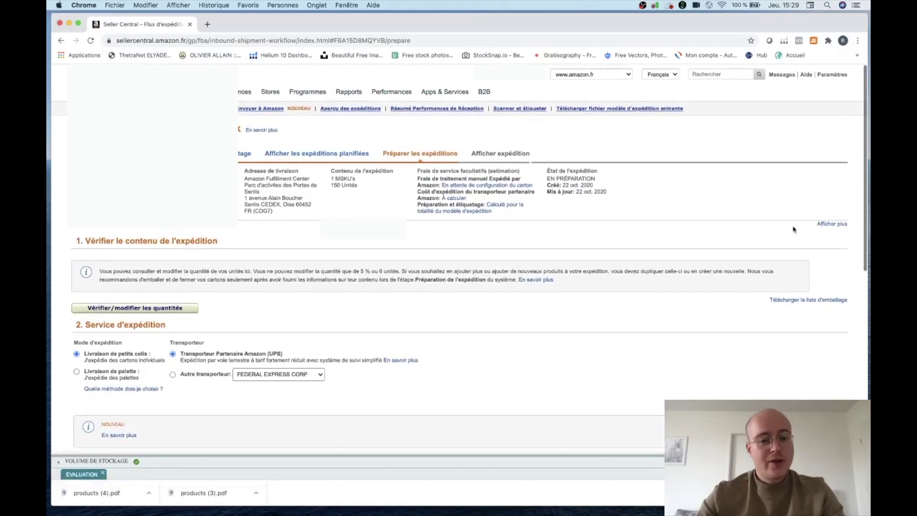
pyautogui.scroll(-3, 612, 346)
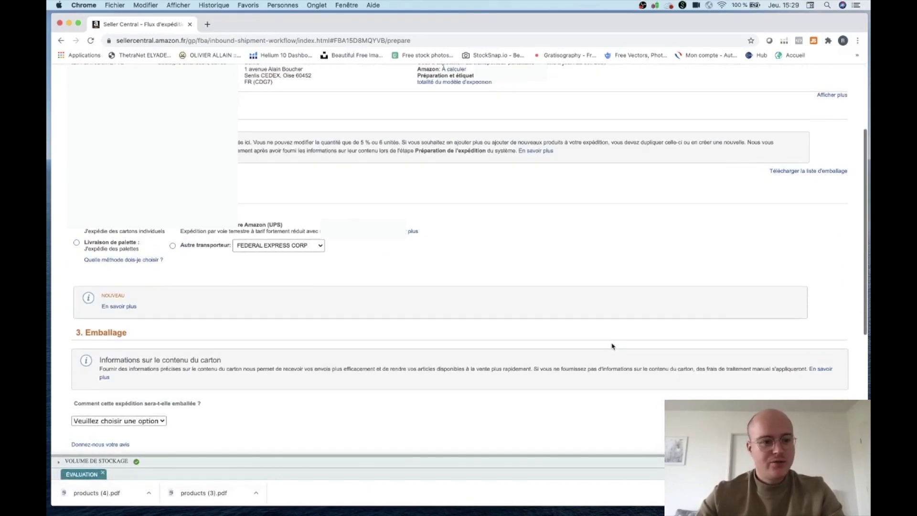
pyautogui.scroll(-2, 602, 244)
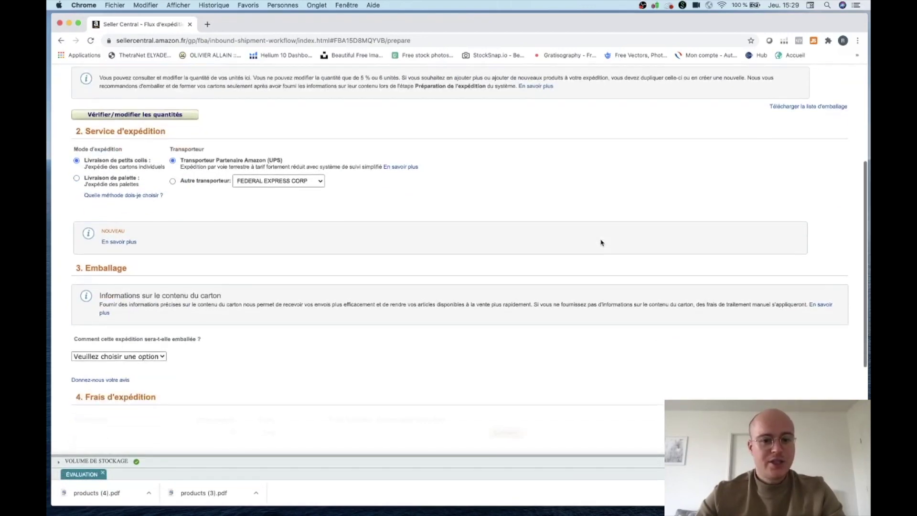
pyautogui.scroll(1, 348, 243)
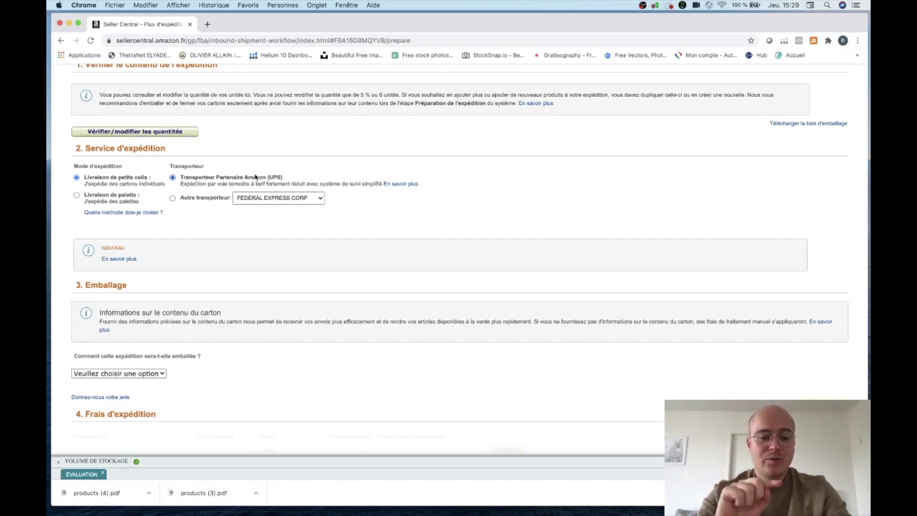
# Examine the list of alternative carriers and reselect Transporteur Partenaire Amazon (UPS) for the shipment.
pyautogui.click(173, 198)
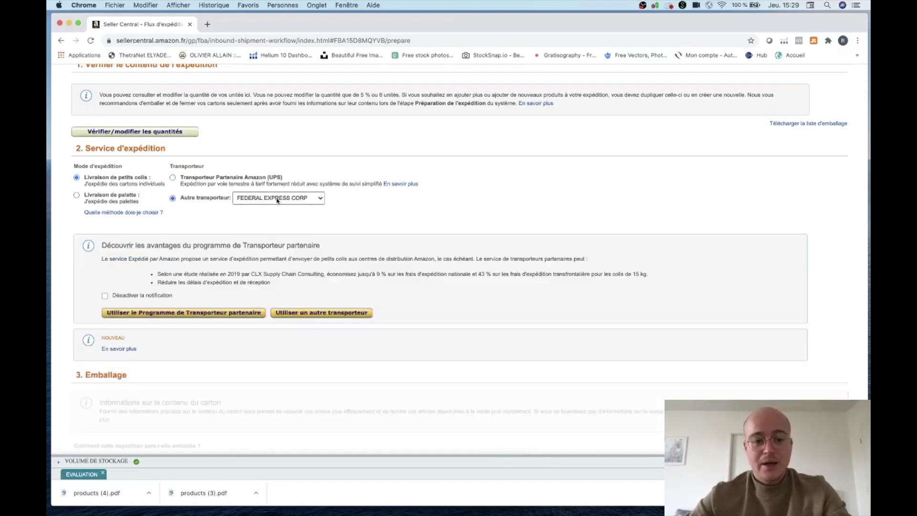
pyautogui.click(320, 198)
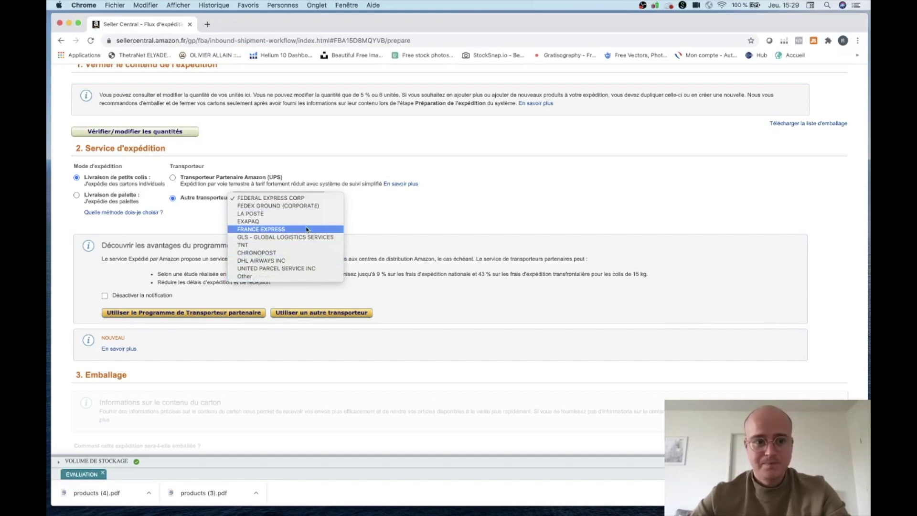
pyautogui.click(174, 180)
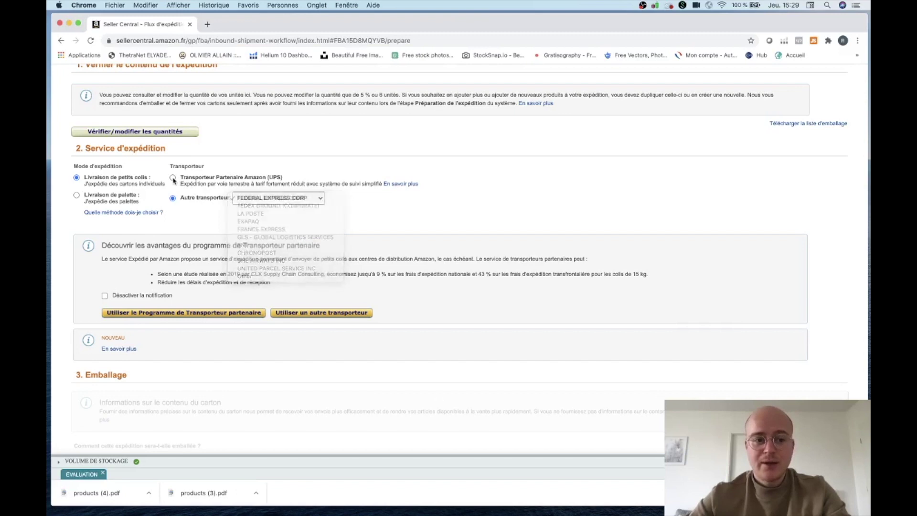
pyautogui.click(173, 178)
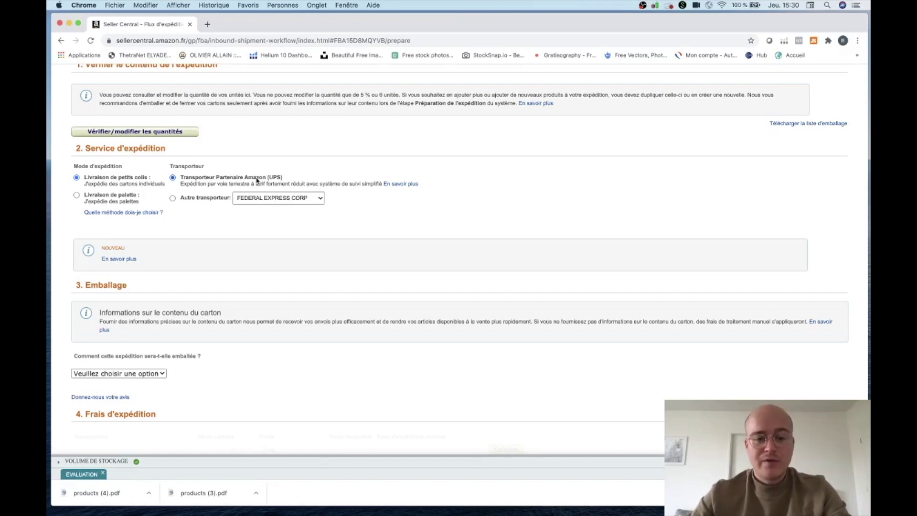
# Set the shipment's packing to "Plusieurs cartons" and provide the carton contents through the web page form.
pyautogui.scroll(-3, 257, 180)
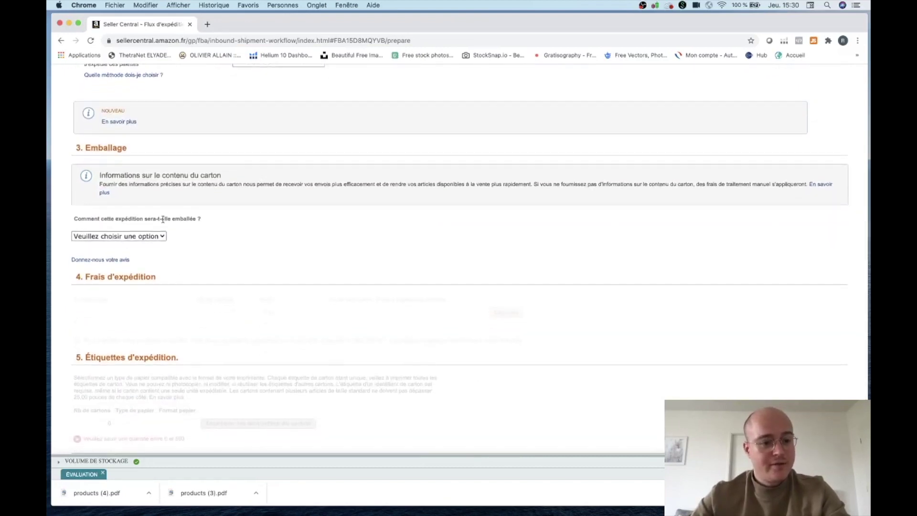
pyautogui.click(162, 236)
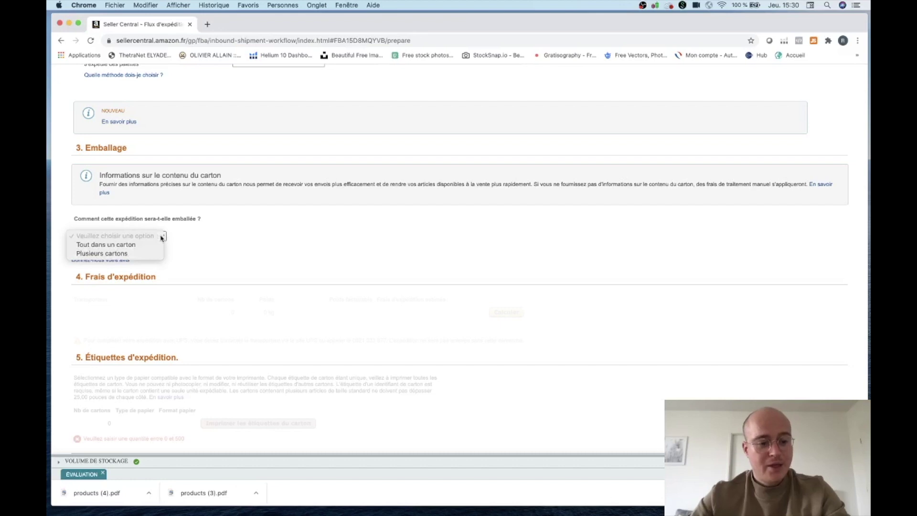
pyautogui.click(120, 253)
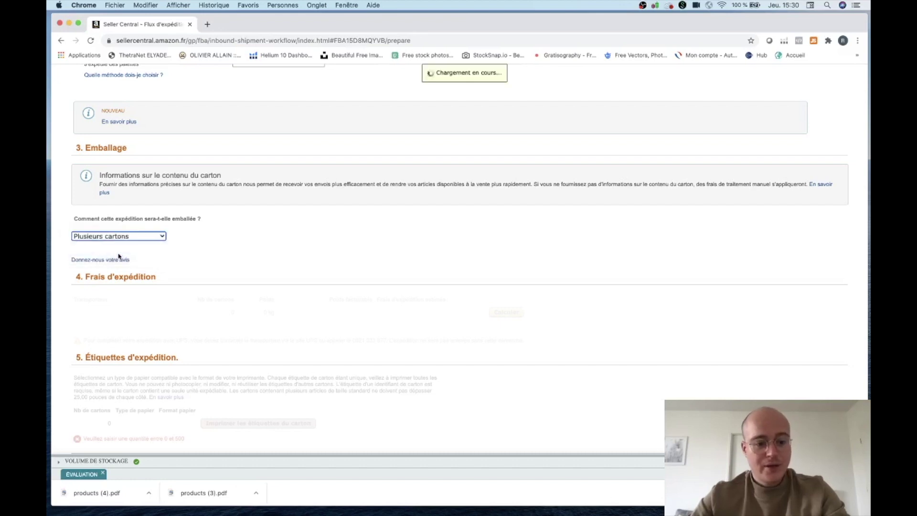
pyautogui.click(120, 269)
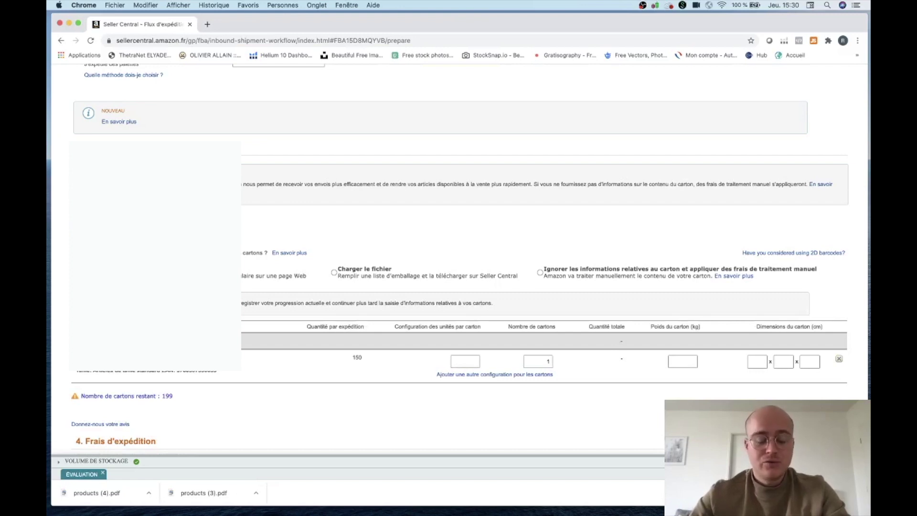
pyautogui.scroll(-2, 296, 343)
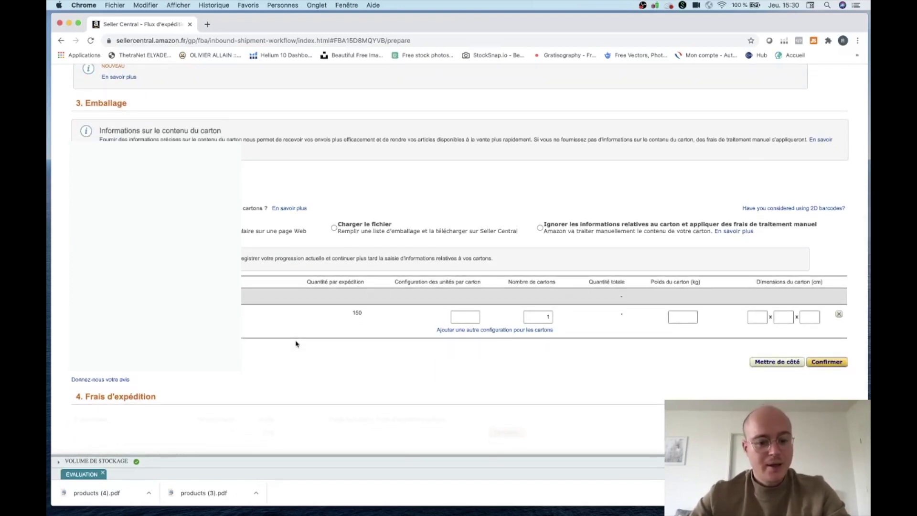
# Set the carton configuration to 75 units per carton and the number of cartons to 2.
pyautogui.scroll(-1, 295, 343)
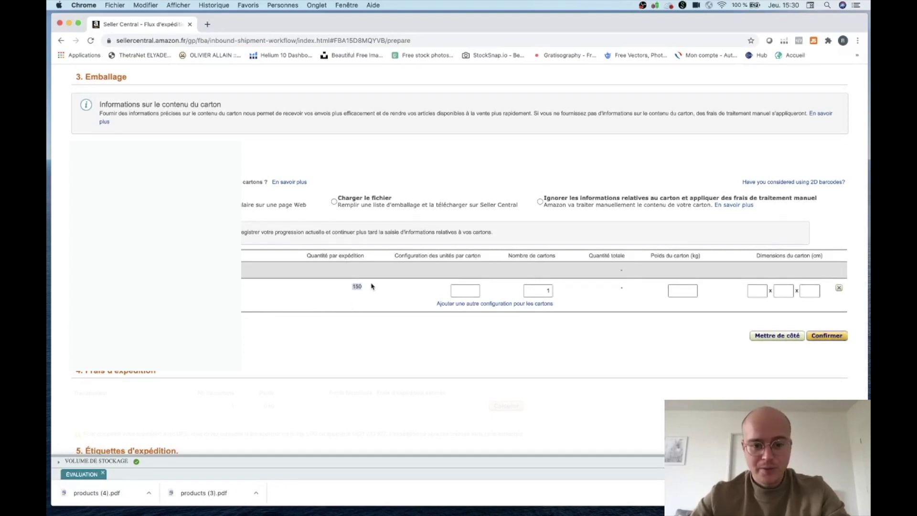
pyautogui.moveTo(415, 254); pyautogui.dragTo(481, 256)
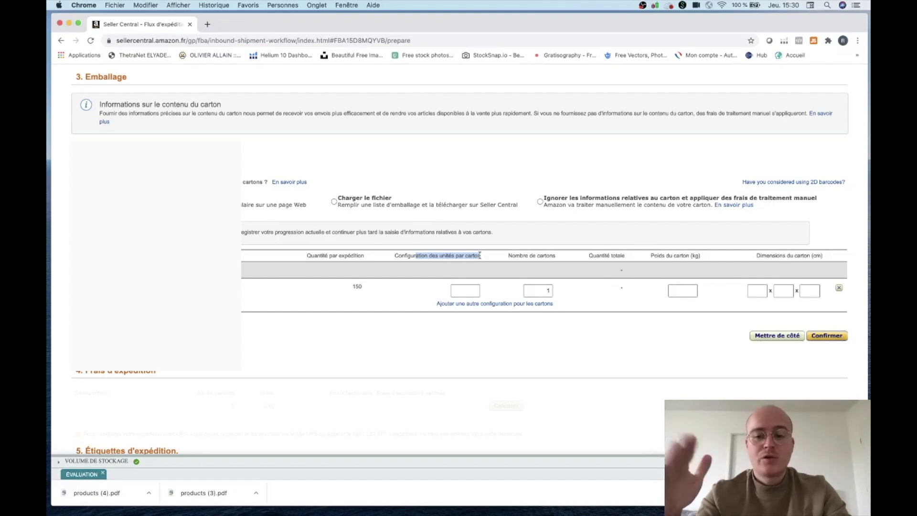
pyautogui.click(477, 283)
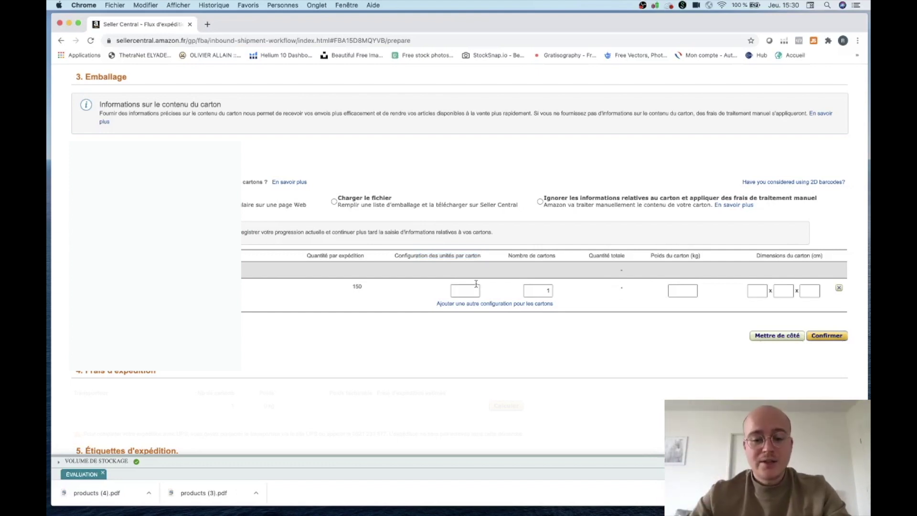
pyautogui.click(474, 291)
pyautogui.write('75')
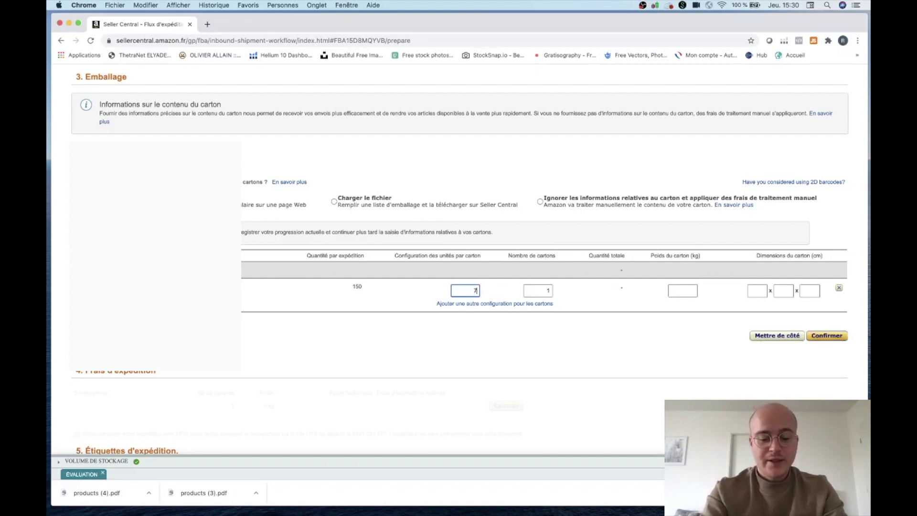
pyautogui.click(537, 288)
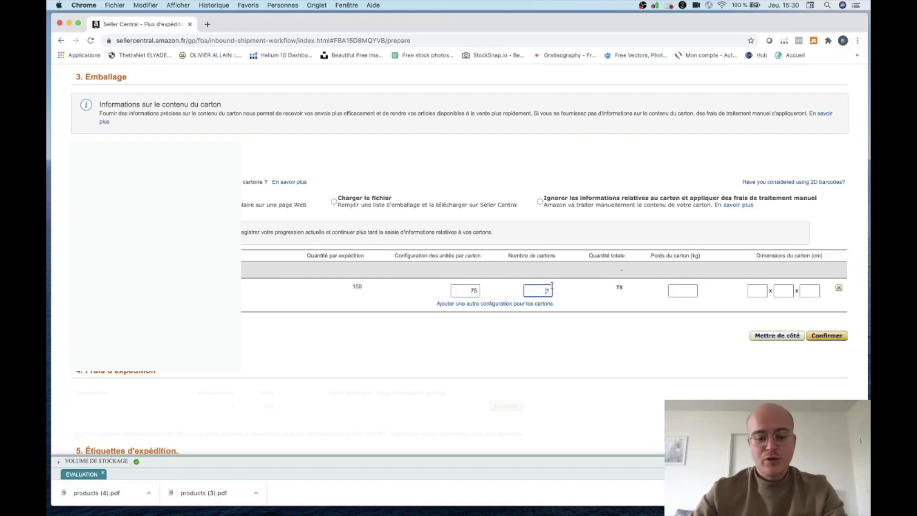
pyautogui.click(590, 298)
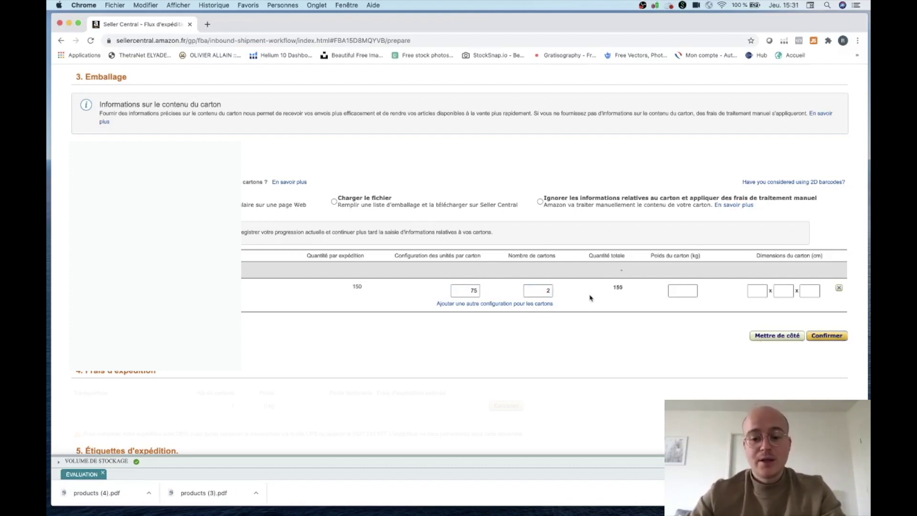
# Set each carton's weight to 15 kg and its dimensions to 40 x 40 x 40 cm, and confirm the carton information.
pyautogui.click(681, 291)
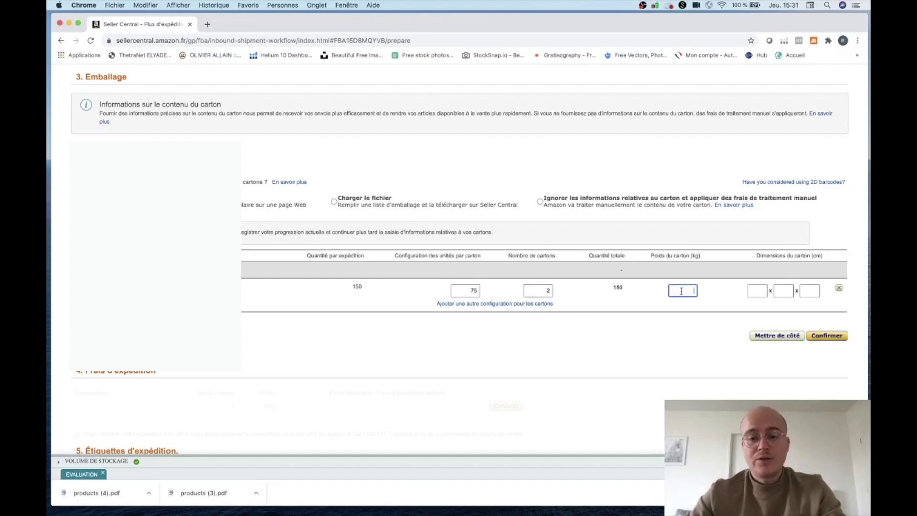
pyautogui.write('15')
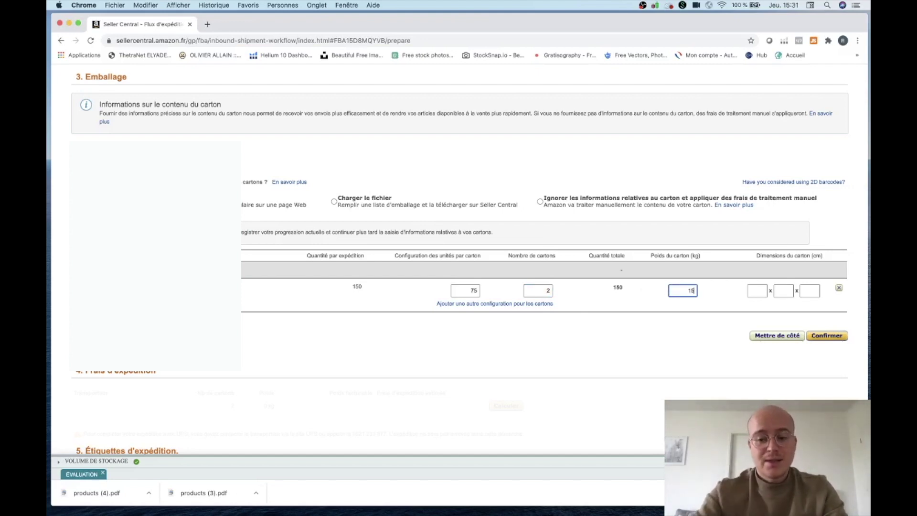
pyautogui.click(749, 290)
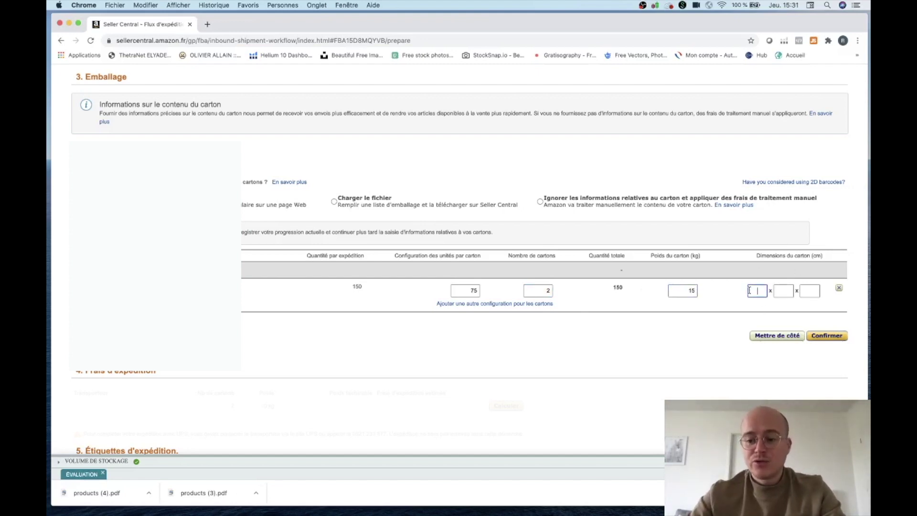
pyautogui.write('40')
pyautogui.click(783, 290)
pyautogui.write('49')
pyautogui.press('BackSpace')
pyautogui.write('0')
pyautogui.click(810, 291)
pyautogui.write('40')
pyautogui.click(731, 360)
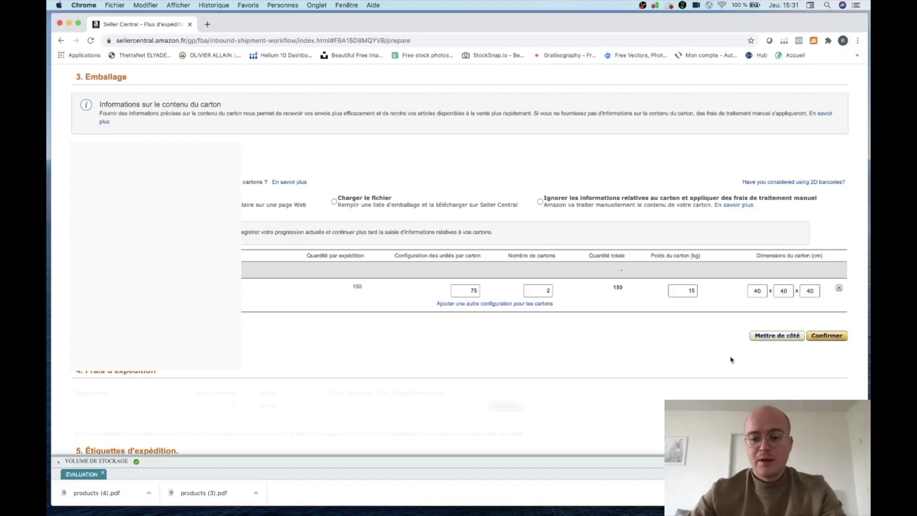
pyautogui.click(824, 340)
# Calculate the estimated shipping fees and accept them together with the partnered carrier's terms and conditions.
pyautogui.scroll(-5, 573, 330)
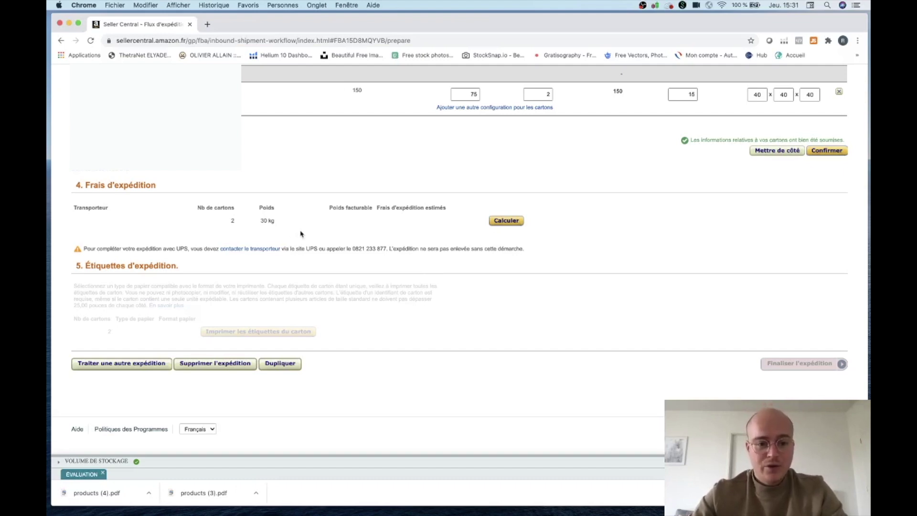
pyautogui.click(516, 223)
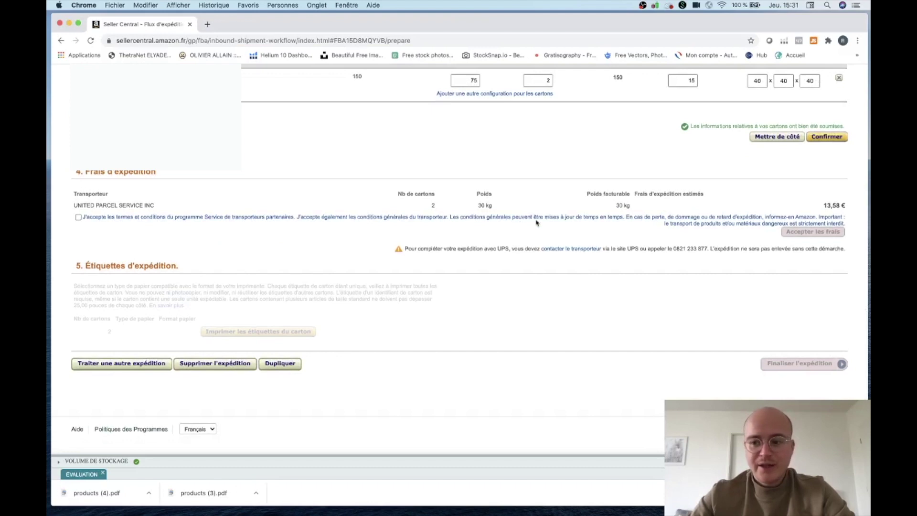
pyautogui.moveTo(818, 209); pyautogui.dragTo(846, 208)
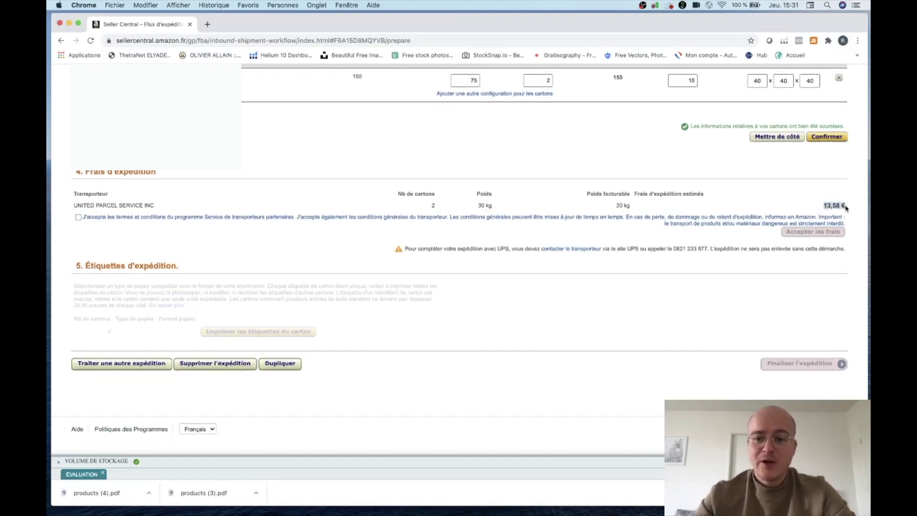
pyautogui.click(841, 207)
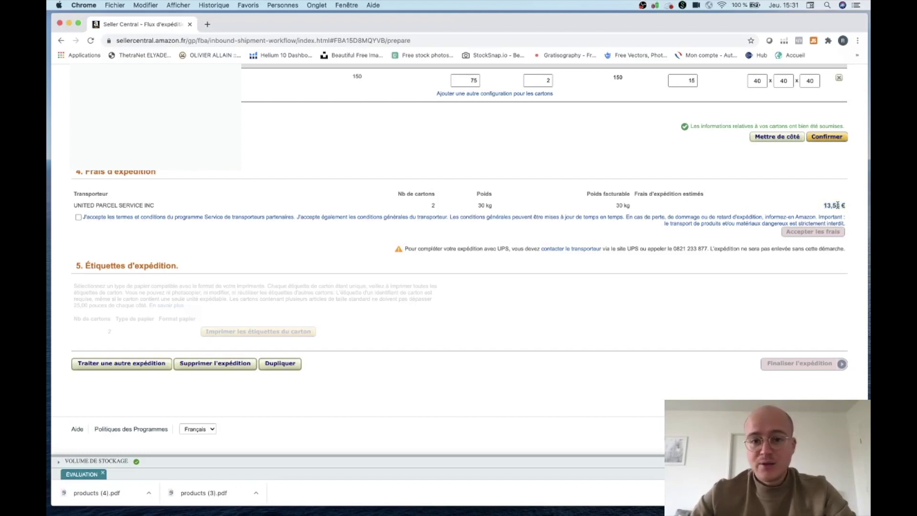
pyautogui.click(78, 218)
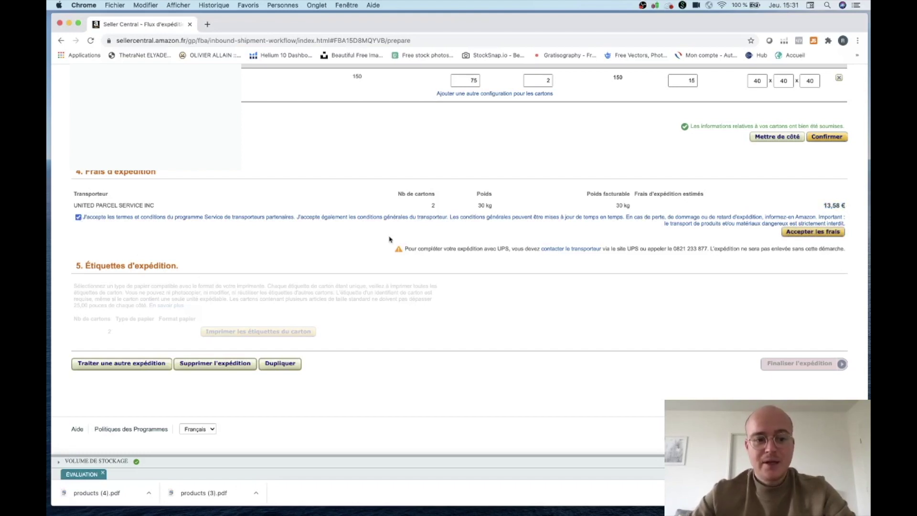
pyautogui.click(839, 232)
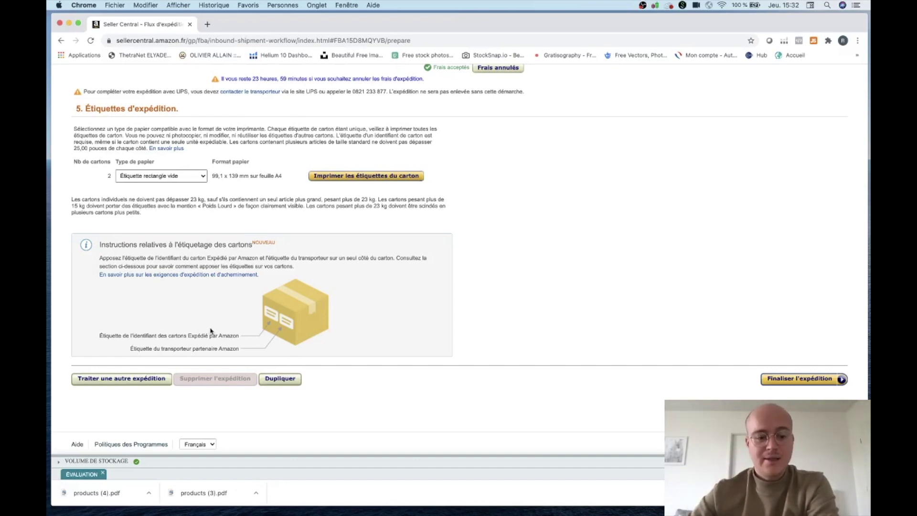
# Print the shipping labels for the cartons and check the accepted shipping cost.
pyautogui.click(353, 177)
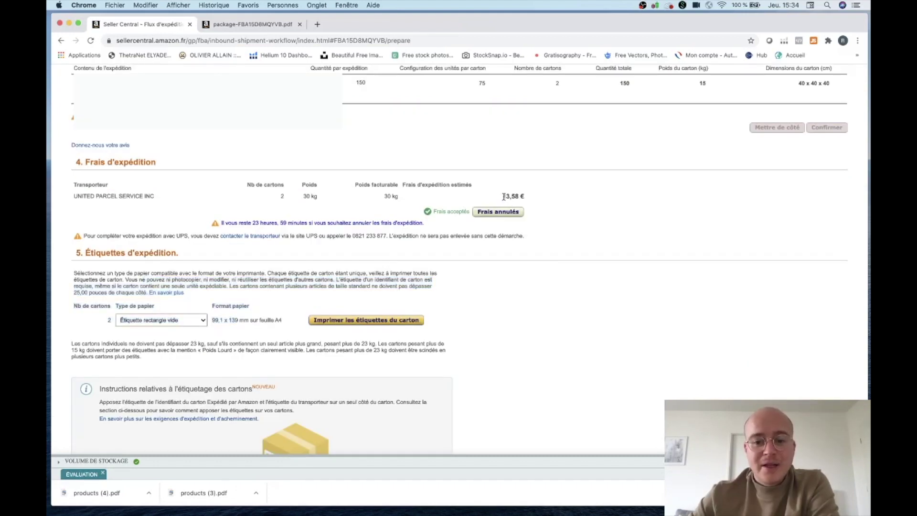
pyautogui.moveTo(503, 196); pyautogui.dragTo(531, 199)
pyautogui.click(531, 199)
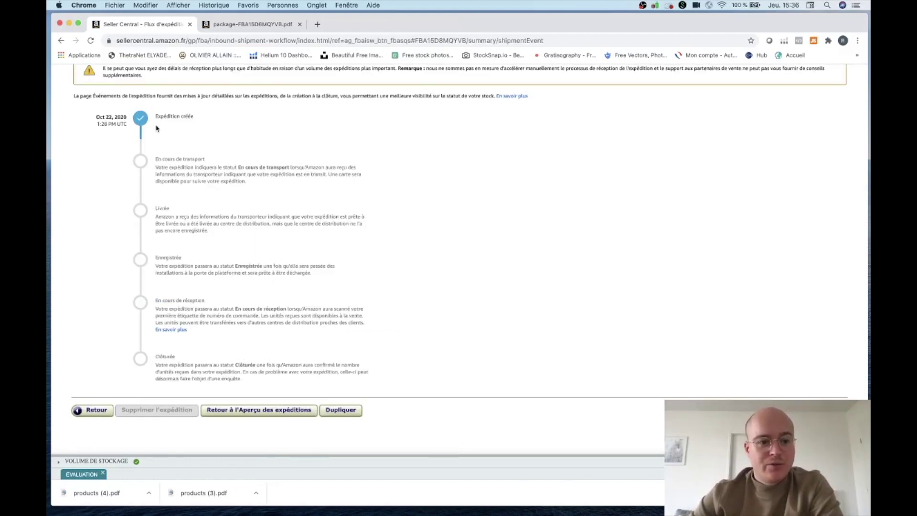
# Examine the shipment's event timeline, going through each status from "Expédition créée" to "Clôturée".
pyautogui.moveTo(155, 118); pyautogui.dragTo(199, 120)
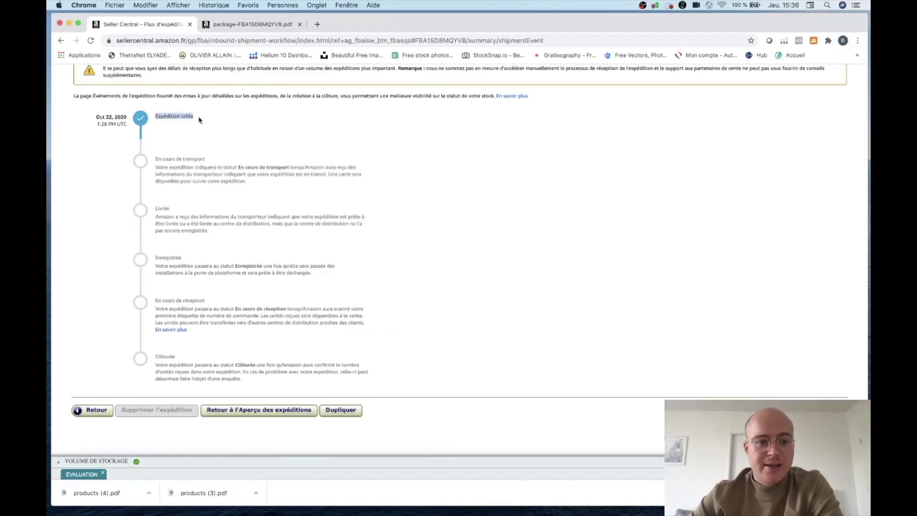
pyautogui.moveTo(155, 159); pyautogui.dragTo(191, 159)
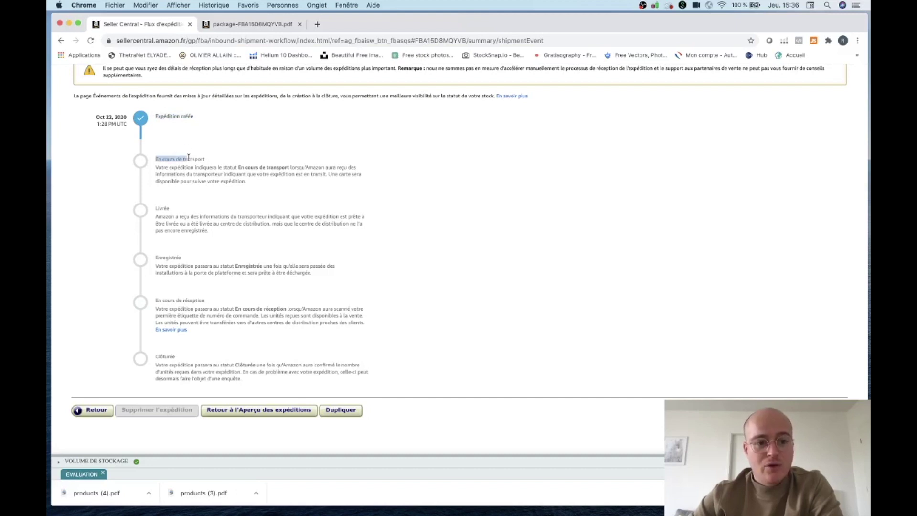
pyautogui.moveTo(155, 208); pyautogui.dragTo(174, 210)
pyautogui.click(168, 258)
pyautogui.moveTo(170, 300); pyautogui.dragTo(182, 299)
pyautogui.moveTo(175, 357); pyautogui.dragTo(155, 358)
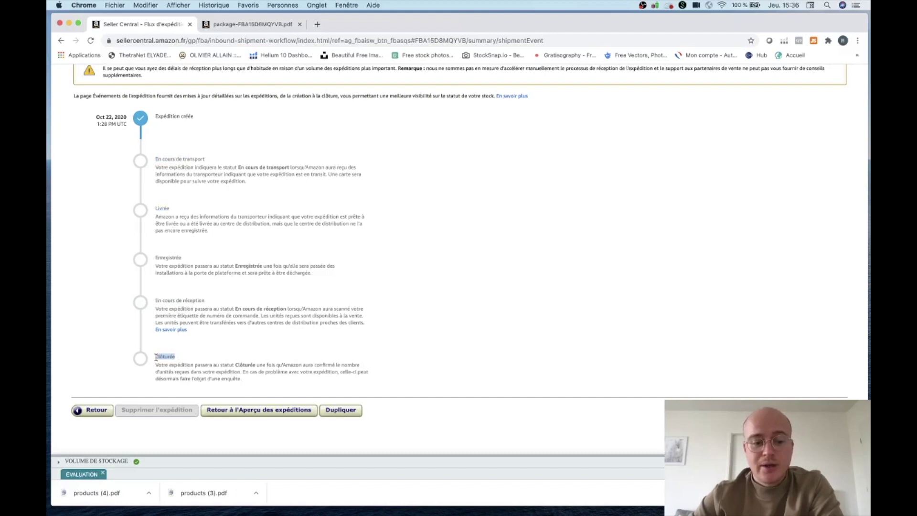
pyautogui.click(155, 357)
pyautogui.moveTo(156, 357); pyautogui.dragTo(198, 359)
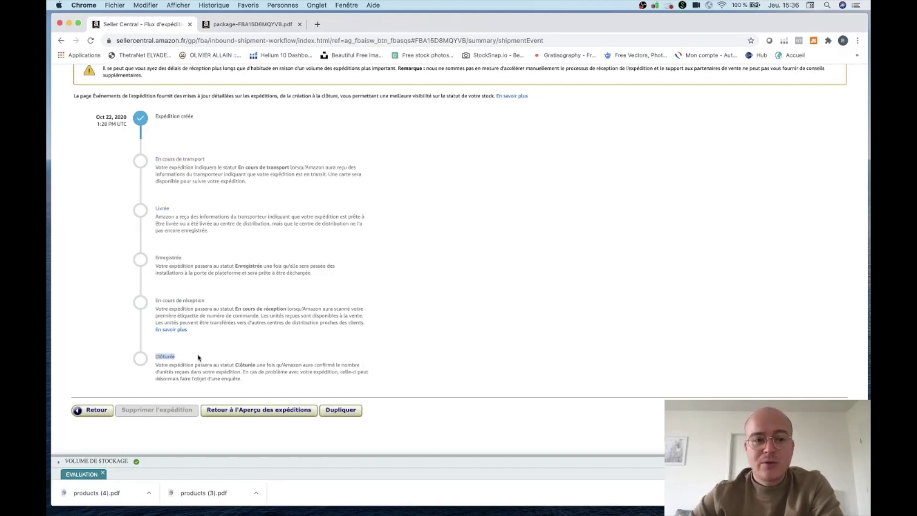